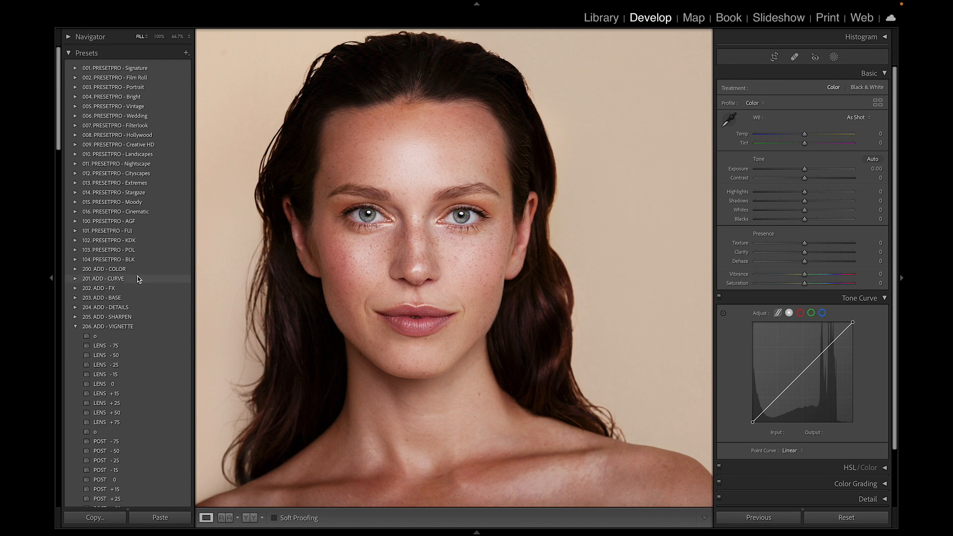
# Hide the presets and collapse the Basic adjustments, and look through the Tone Curve's parametric, red, green and blue curves
pyautogui.click(50, 281)
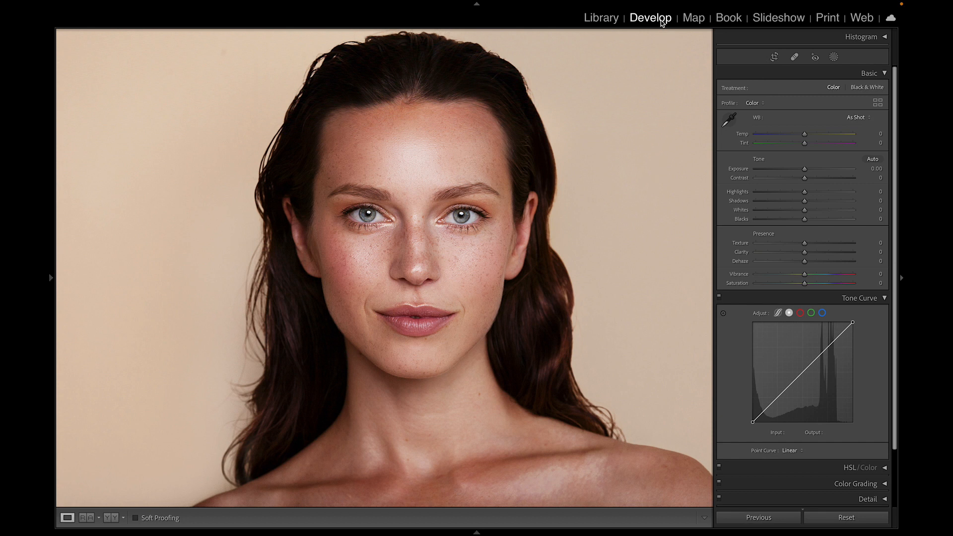
pyautogui.click(885, 73)
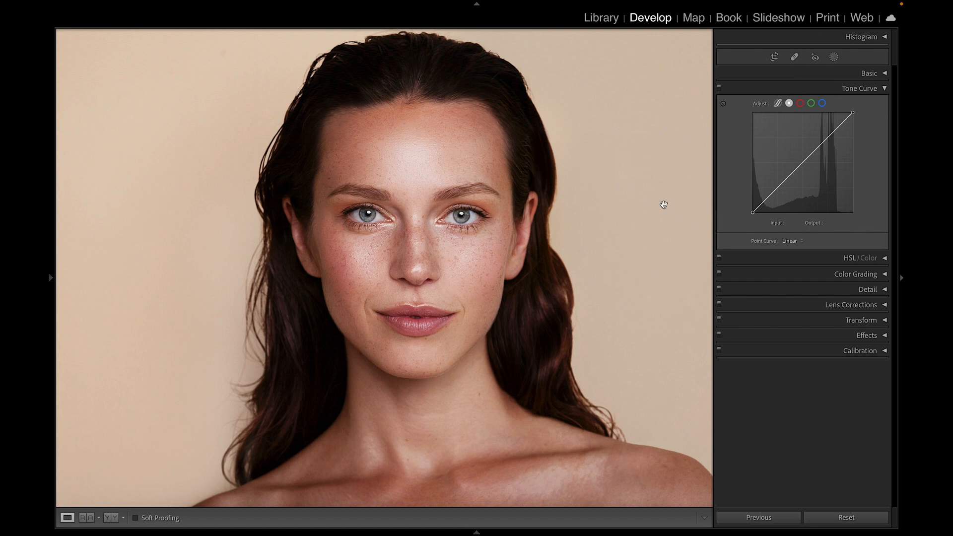
pyautogui.click(778, 103)
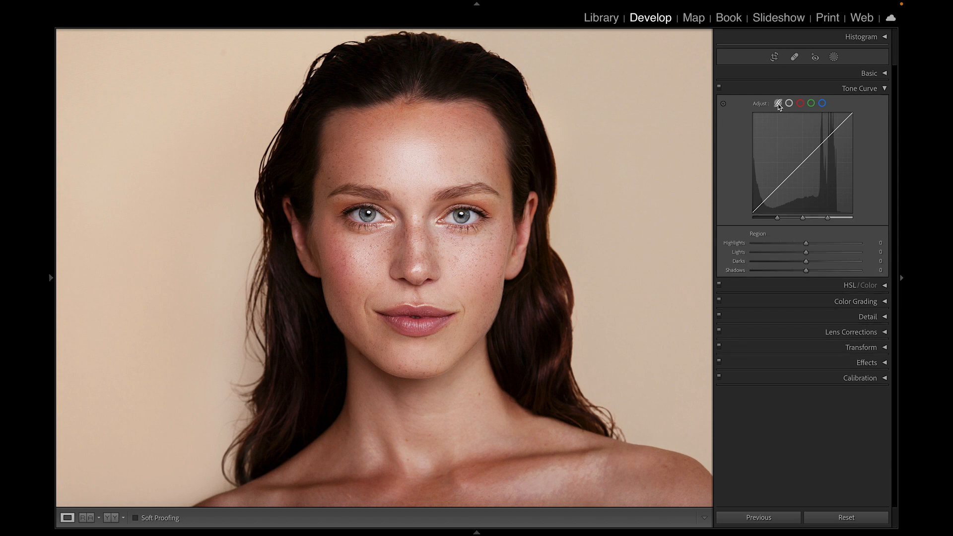
pyautogui.click(800, 103)
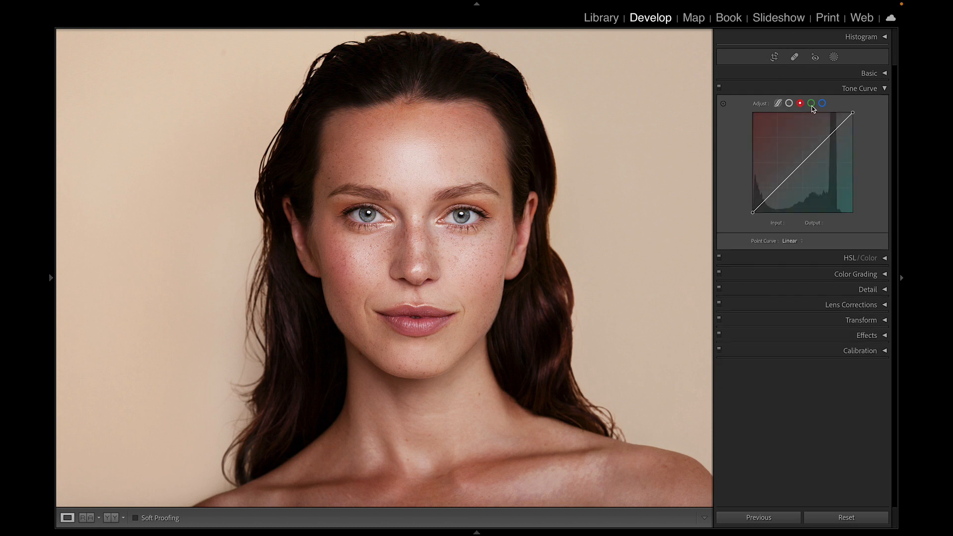
pyautogui.click(811, 103)
pyautogui.click(823, 104)
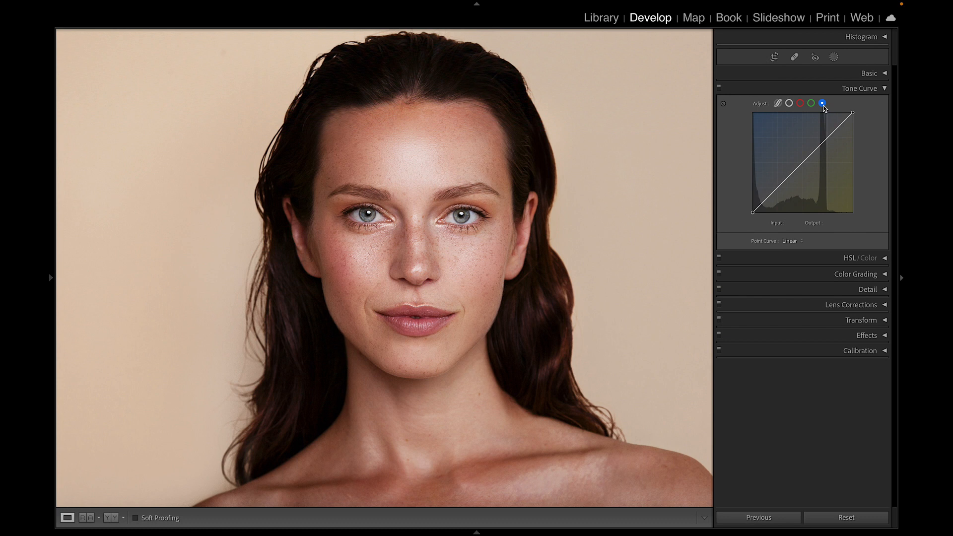
# On the point curve, anchor the midtones at 128/128, raise the black point slightly and lower the white point's output to 230
pyautogui.click(790, 104)
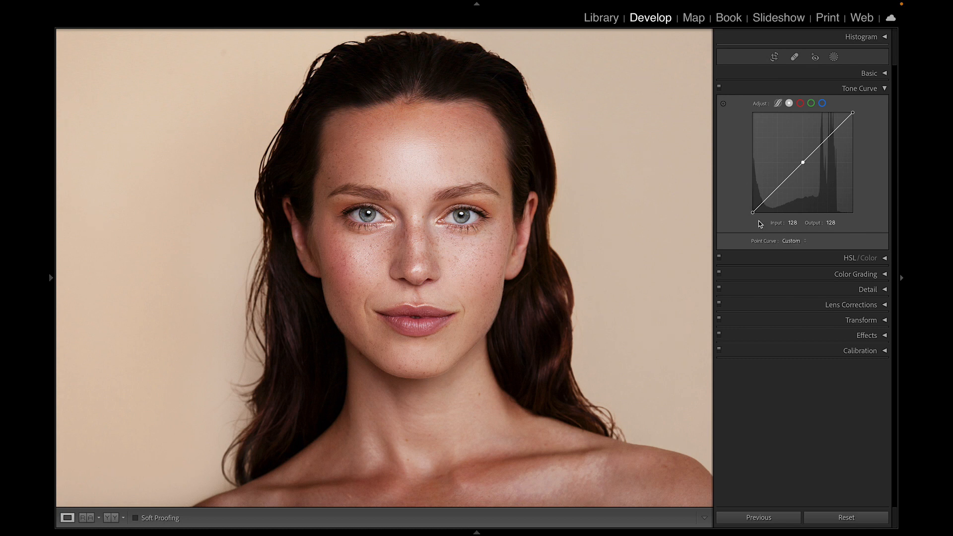
pyautogui.click(754, 212)
pyautogui.moveTo(753, 213); pyautogui.dragTo(753, 201)
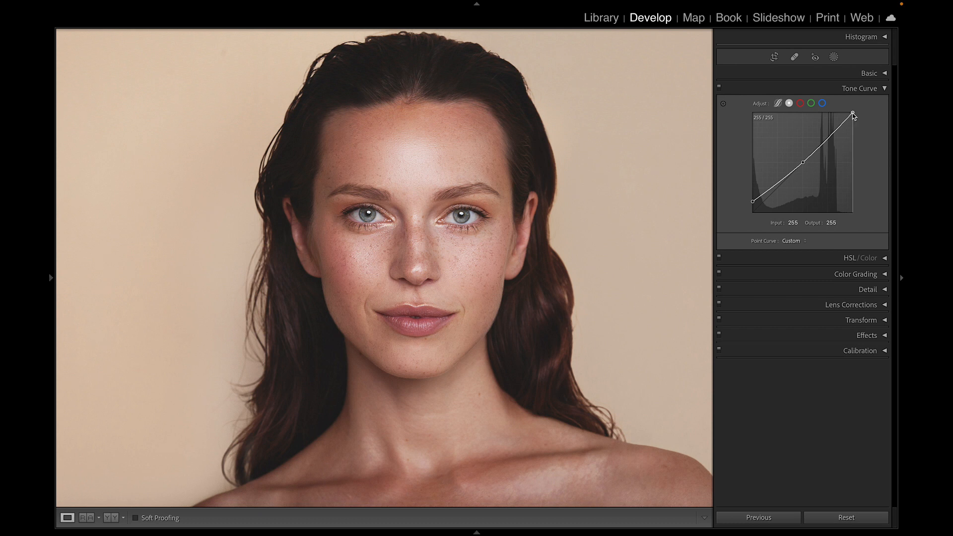
pyautogui.moveTo(853, 114); pyautogui.dragTo(853, 122)
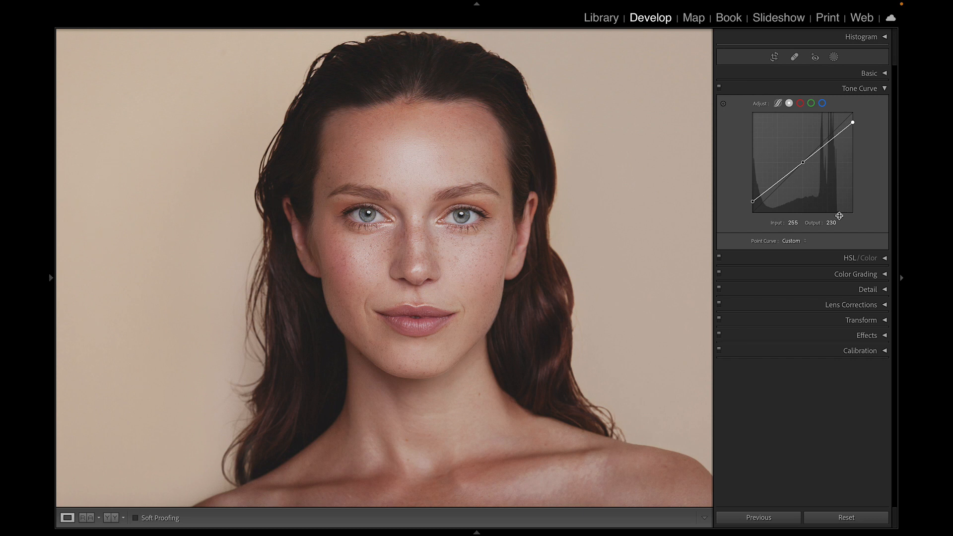
# Shape an S-curve with a shadow point at input 65, output 64 and a raised highlight point, and compare before and after
pyautogui.click(778, 193)
pyautogui.moveTo(779, 182); pyautogui.dragTo(779, 188)
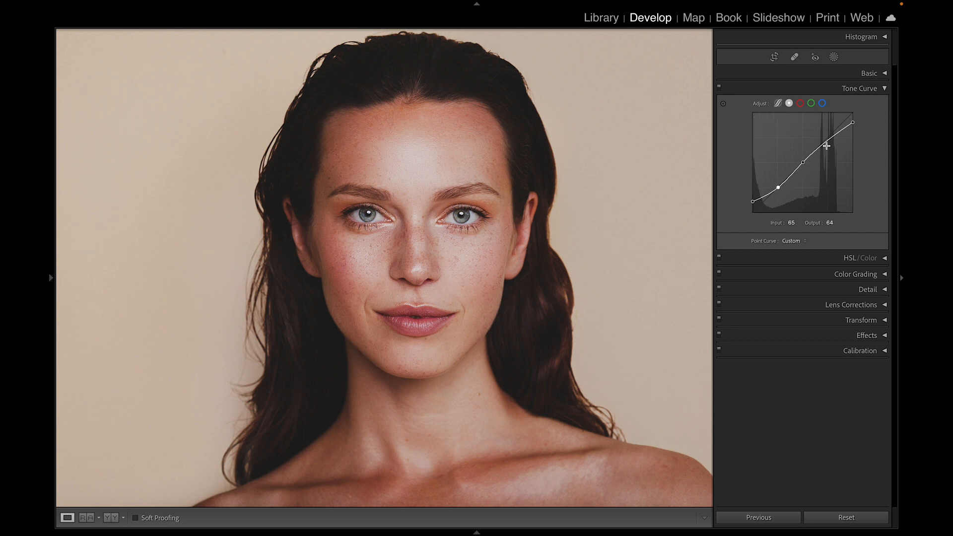
pyautogui.moveTo(829, 139); pyautogui.dragTo(830, 134)
pyautogui.click(718, 88)
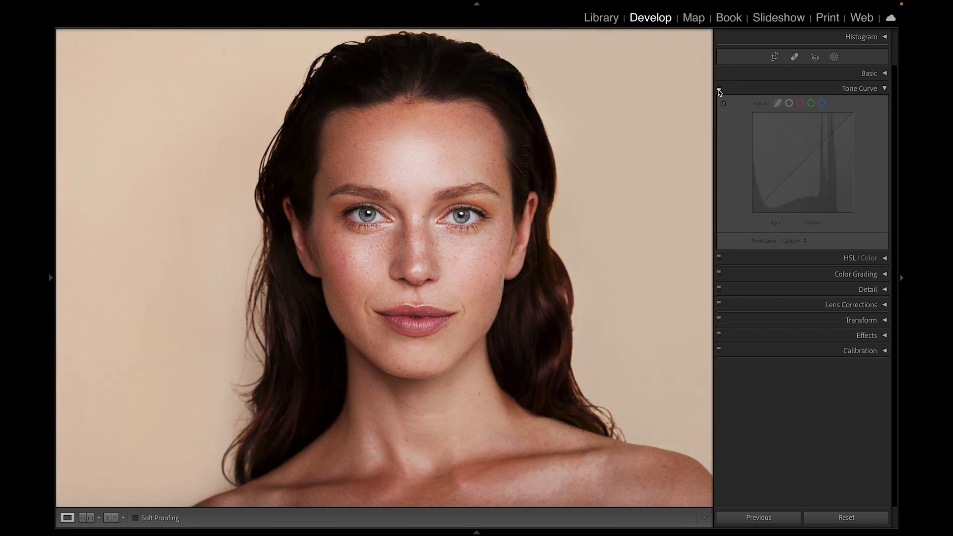
pyautogui.click(719, 89)
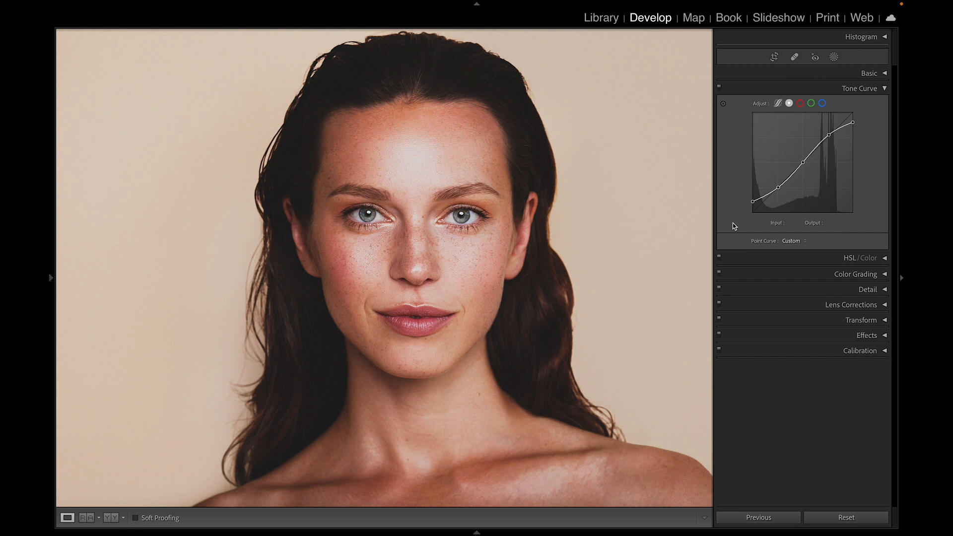
# Set the blue curve's white point to input 253, output 225 and its black point to 0/27, and compare before and after
pyautogui.click(801, 104)
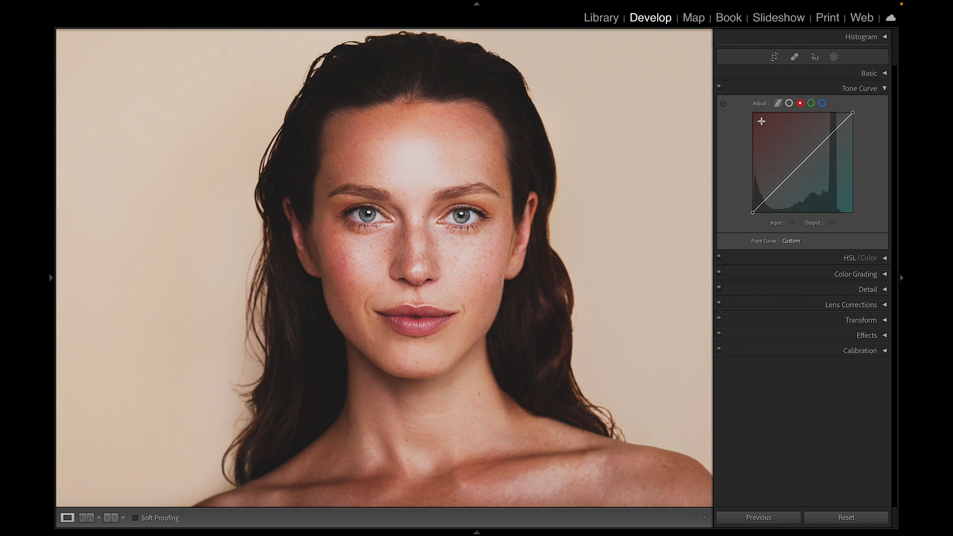
pyautogui.click(811, 104)
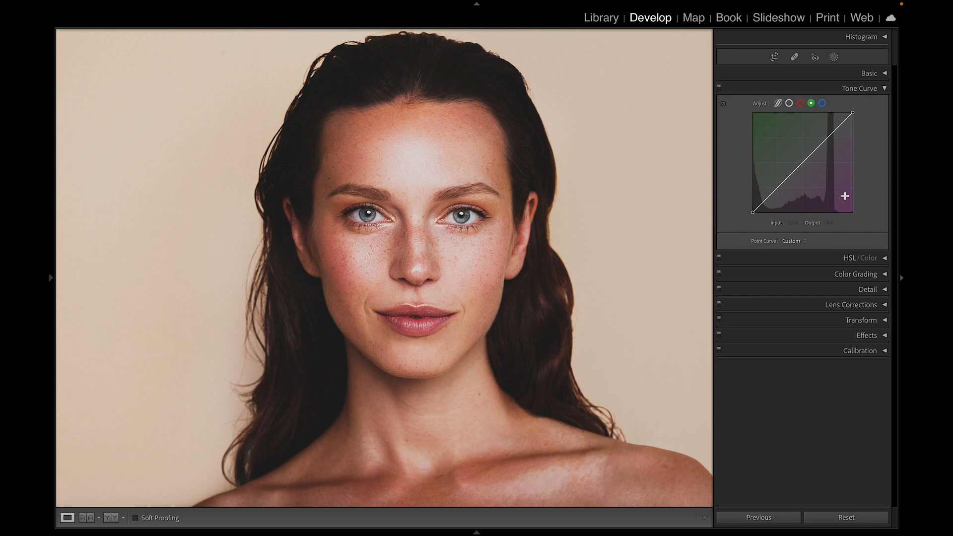
pyautogui.click(822, 103)
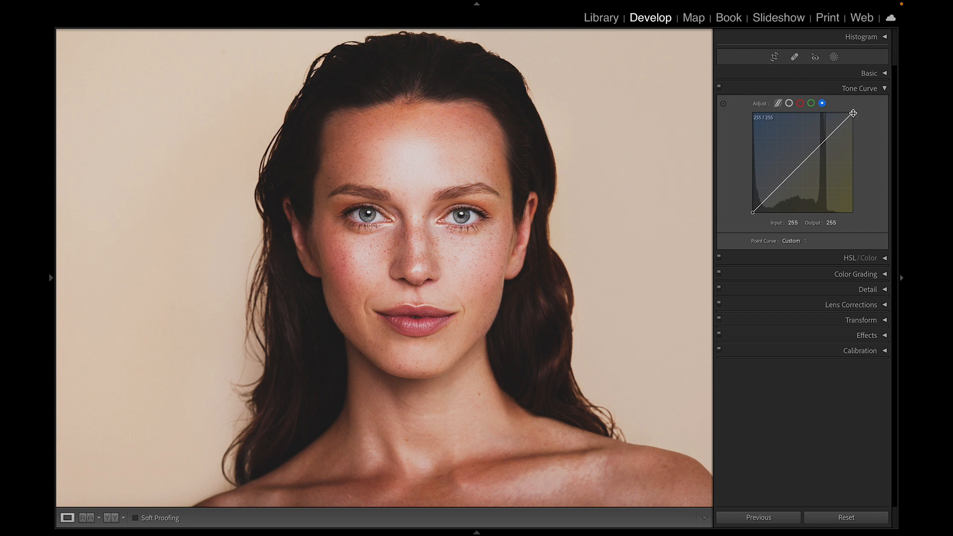
pyautogui.moveTo(853, 113); pyautogui.dragTo(852, 124)
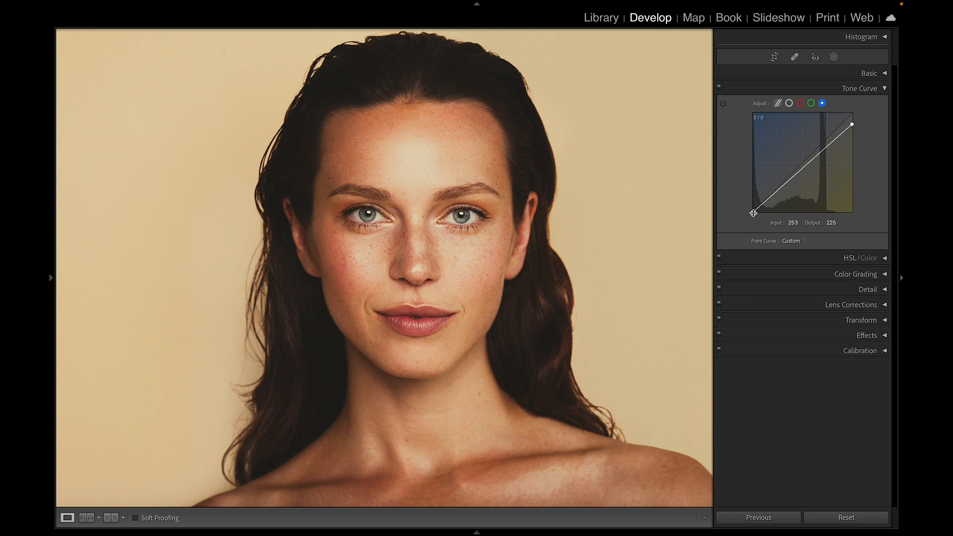
pyautogui.moveTo(753, 213); pyautogui.dragTo(752, 201)
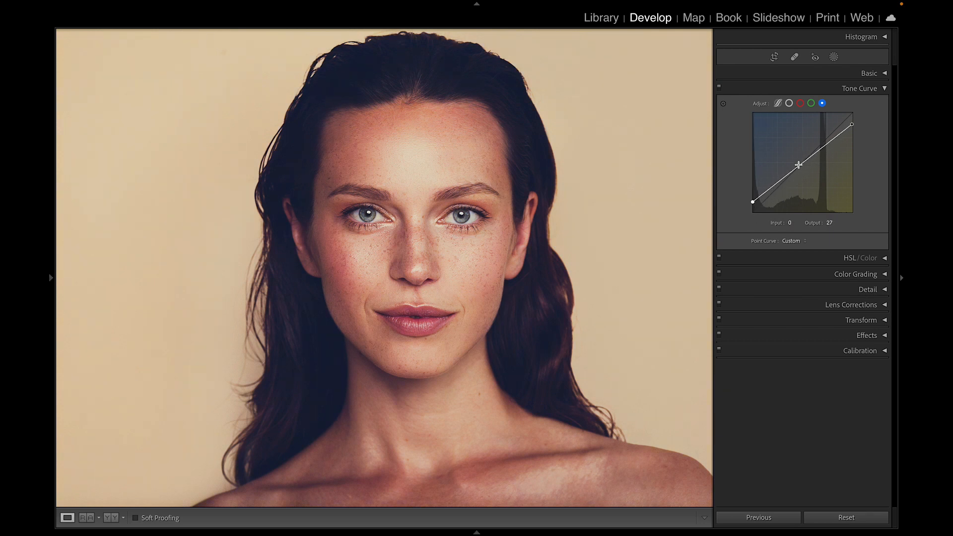
pyautogui.click(719, 87)
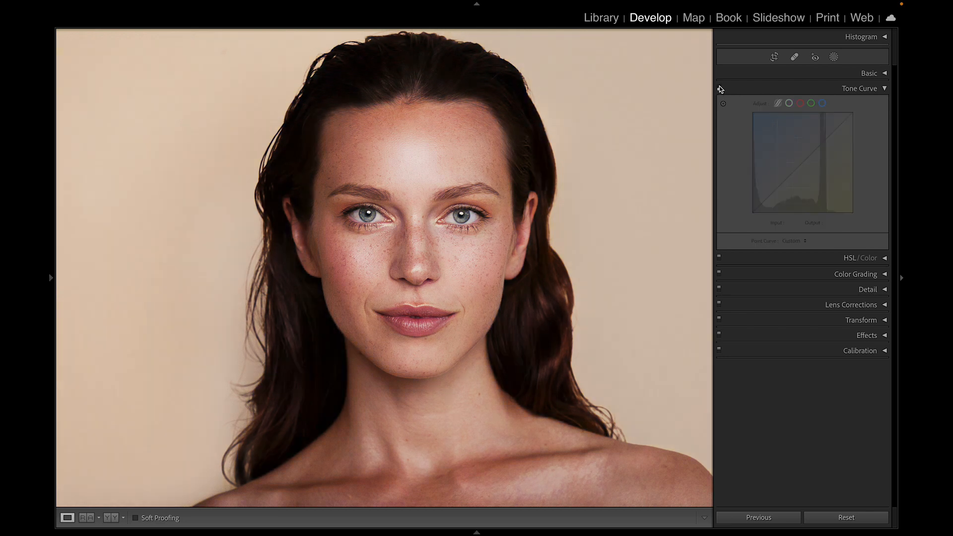
pyautogui.click(719, 86)
pyautogui.click(719, 86)
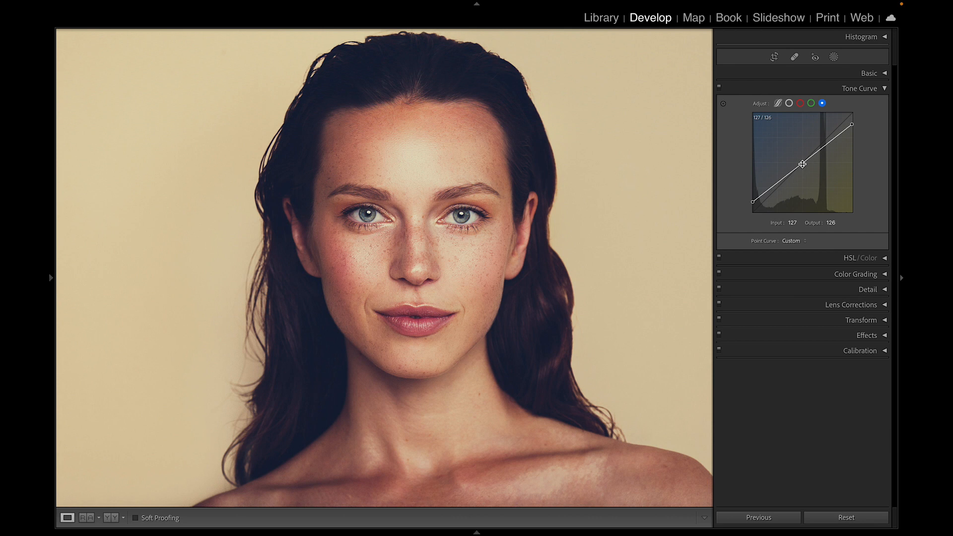
pyautogui.moveTo(802, 164); pyautogui.dragTo(756, 122)
pyautogui.moveTo(797, 125); pyautogui.dragTo(876, 160)
# On the parametric curve, lower Highlights to -49 and Shadows to -33
pyautogui.click(779, 103)
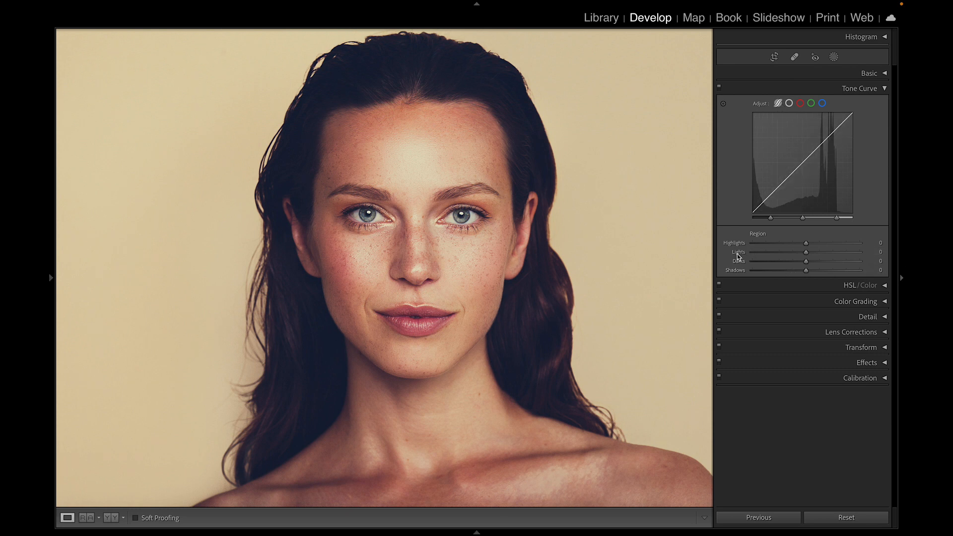
pyautogui.hotkey('ctrl', 'alt', 'shift', 't')
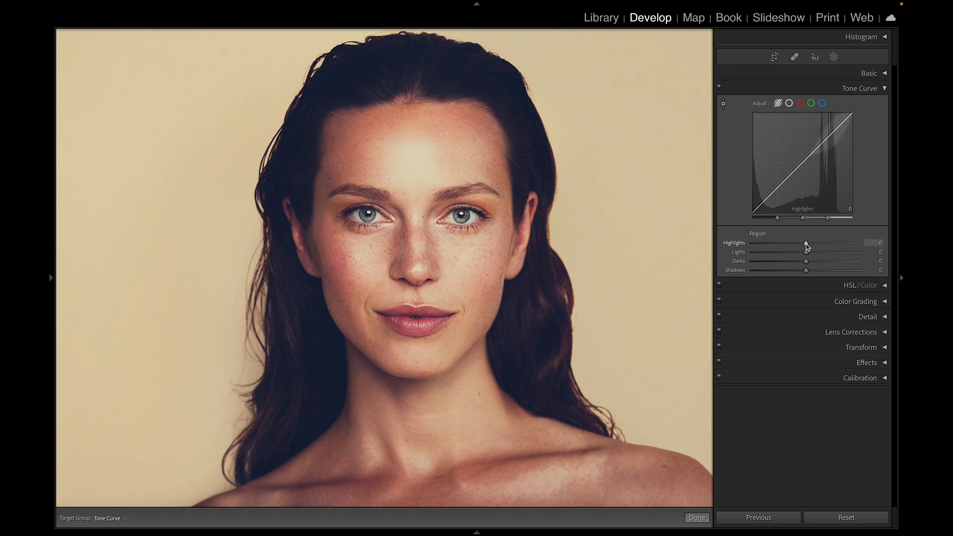
pyautogui.moveTo(806, 245); pyautogui.dragTo(781, 245)
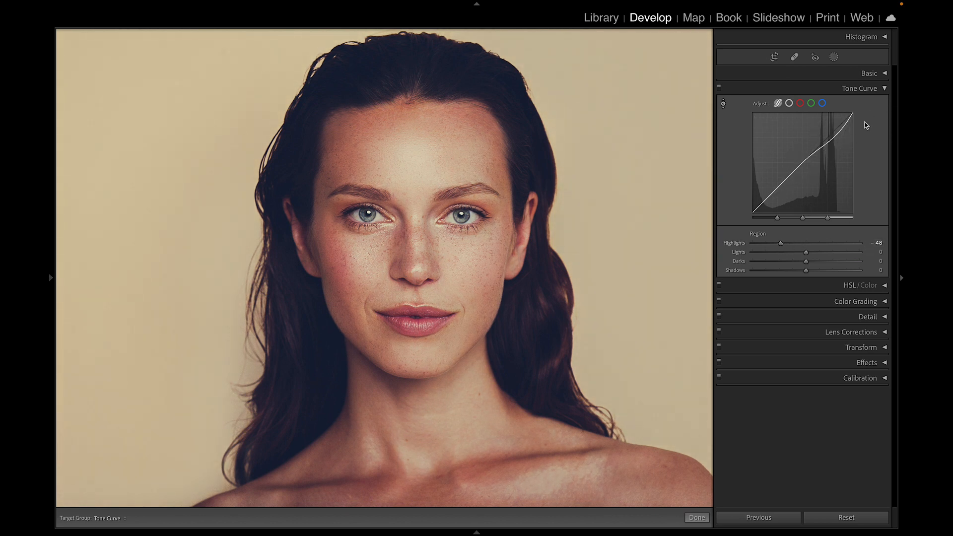
pyautogui.moveTo(781, 244); pyautogui.dragTo(779, 244)
pyautogui.moveTo(770, 197); pyautogui.dragTo(770, 209)
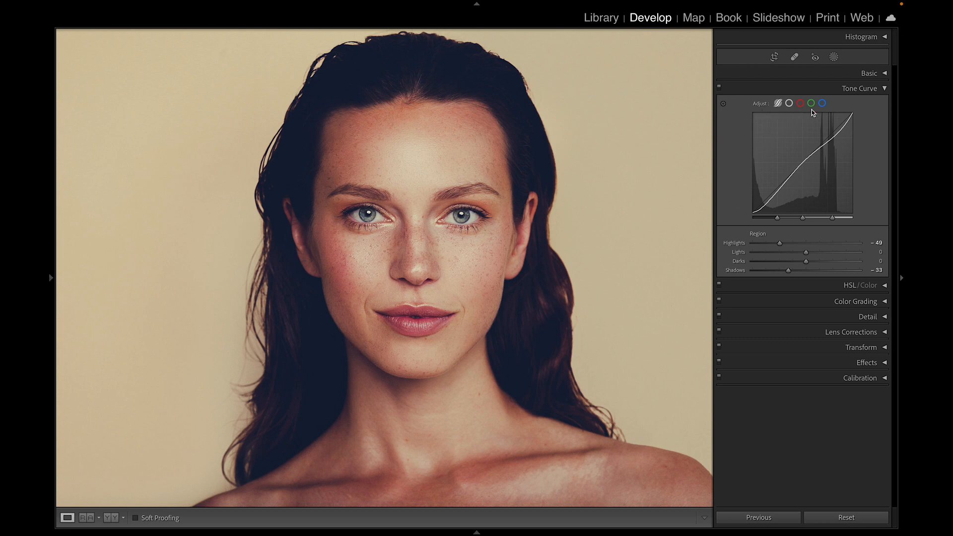
# Use the targeted adjustment tool on the forehead and the dark hair to lower Highlights to -72 and Shadows to -54
pyautogui.click(724, 104)
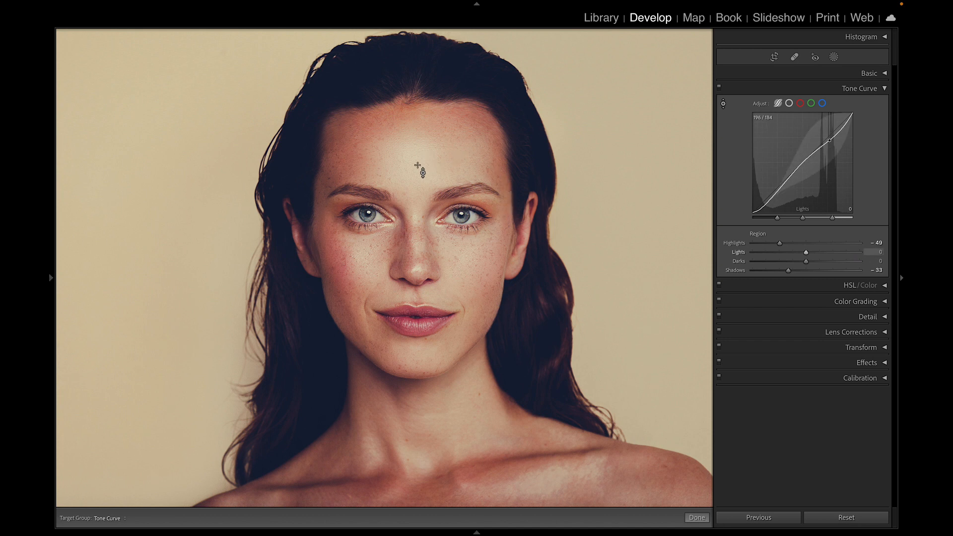
pyautogui.moveTo(417, 146); pyautogui.dragTo(419, 167)
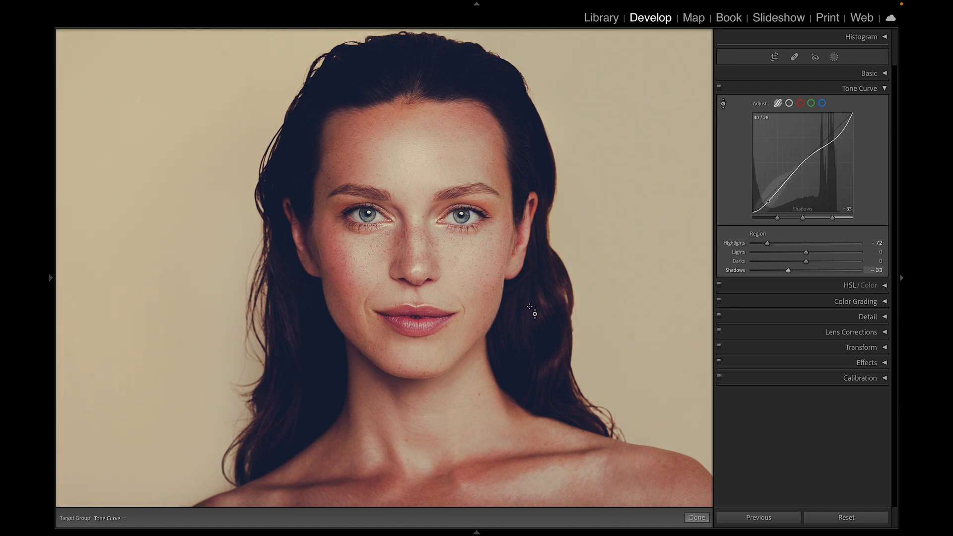
pyautogui.moveTo(530, 307); pyautogui.dragTo(530, 327)
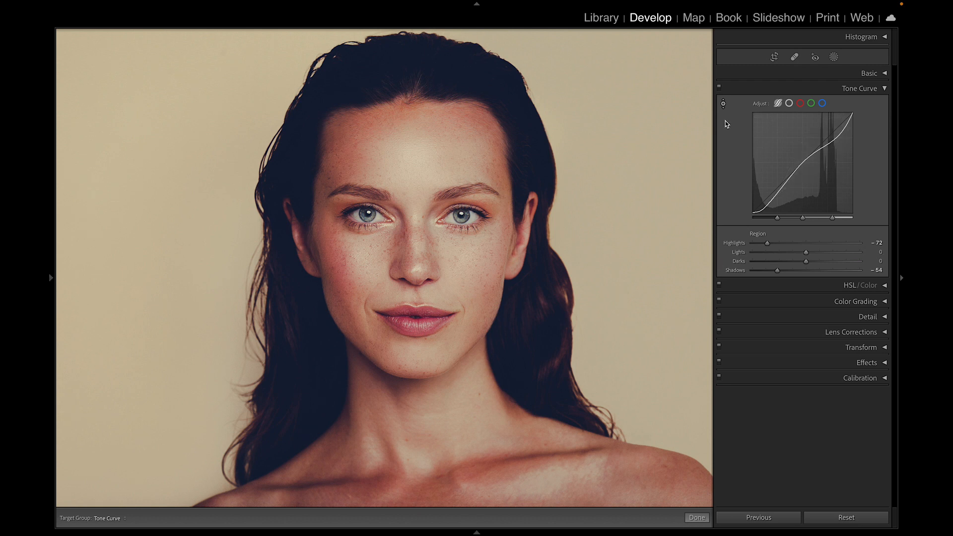
pyautogui.click(724, 105)
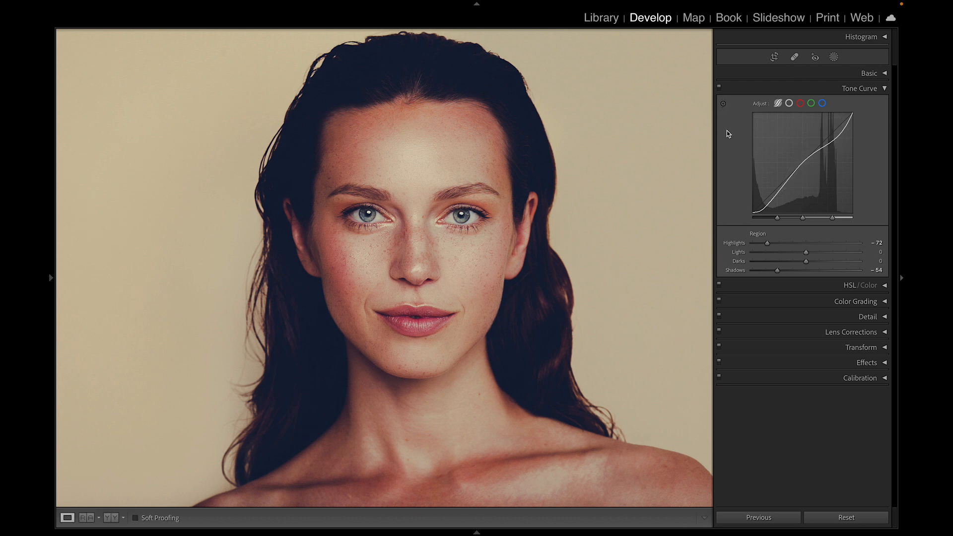
# Compare the photo without and with the Tone Curve, and shift the highlights range split slightly towards the brightest tones
pyautogui.click(719, 87)
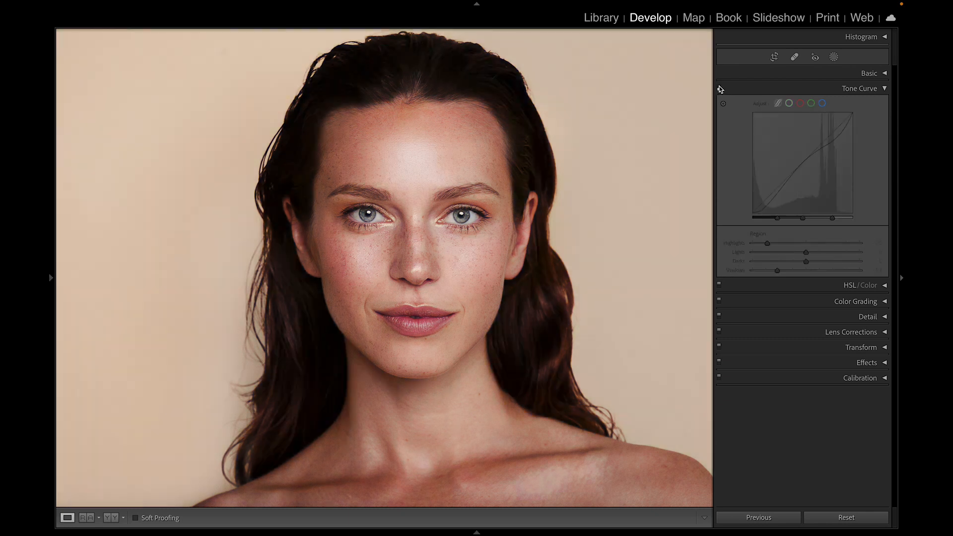
pyautogui.click(719, 87)
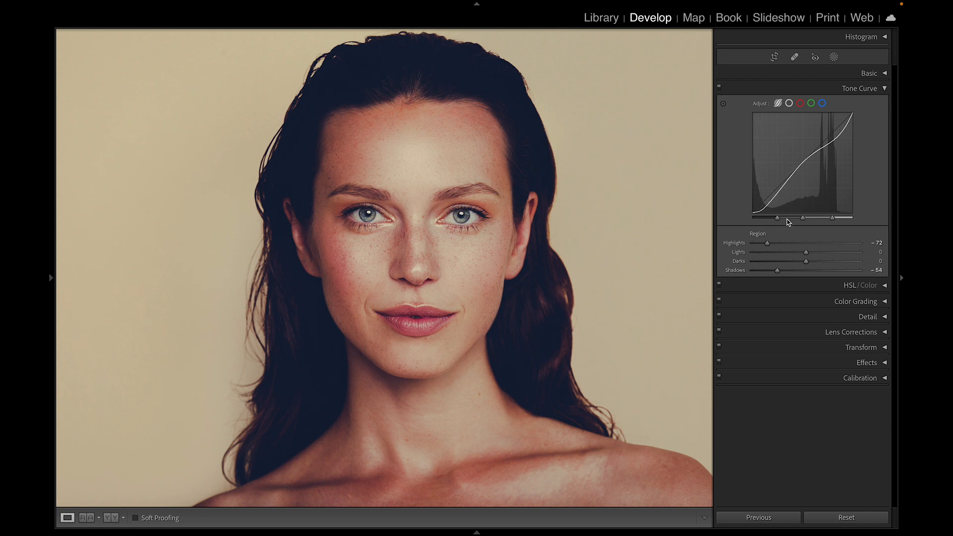
pyautogui.moveTo(836, 219)
pyautogui.moveTo(832, 218)
pyautogui.mouseDown()
pyautogui.moveTo(816, 218)
pyautogui.moveTo(845, 219)
pyautogui.moveTo(821, 219)
pyautogui.moveTo(843, 219)
pyautogui.moveTo(826, 219)
pyautogui.moveTo(834, 219)
pyautogui.mouseUp()
# Review the point, red, green, blue and parametric curves and the targeted adjustment tool
pyautogui.click(790, 103)
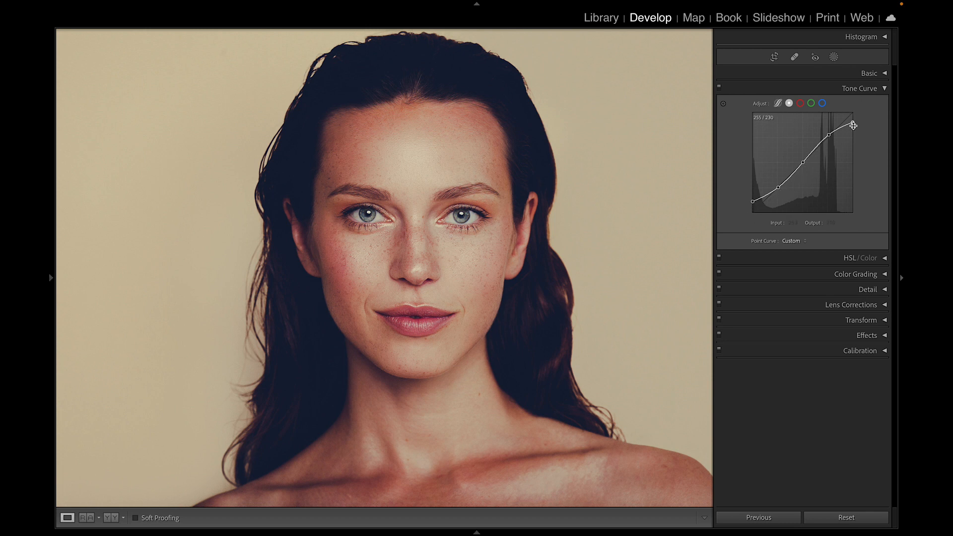
pyautogui.click(800, 103)
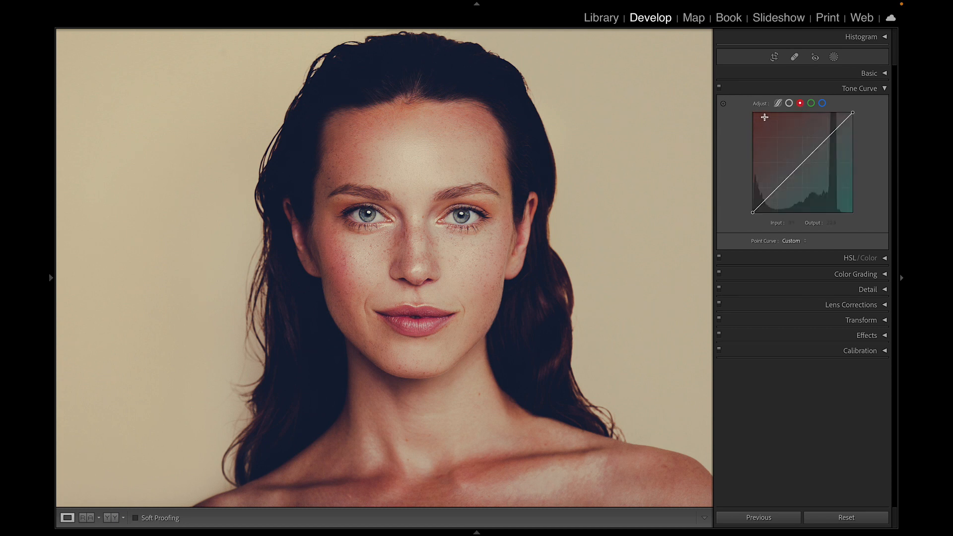
pyautogui.click(812, 104)
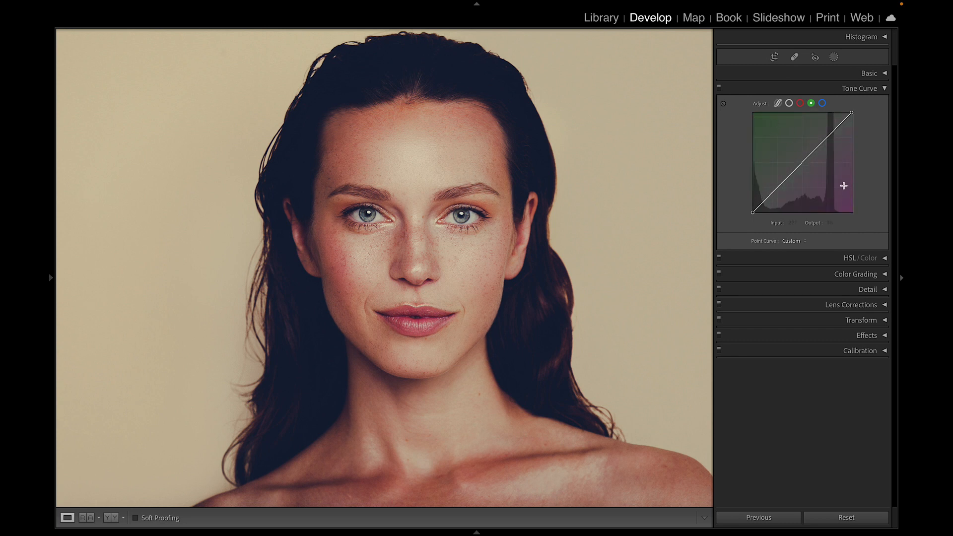
pyautogui.click(822, 104)
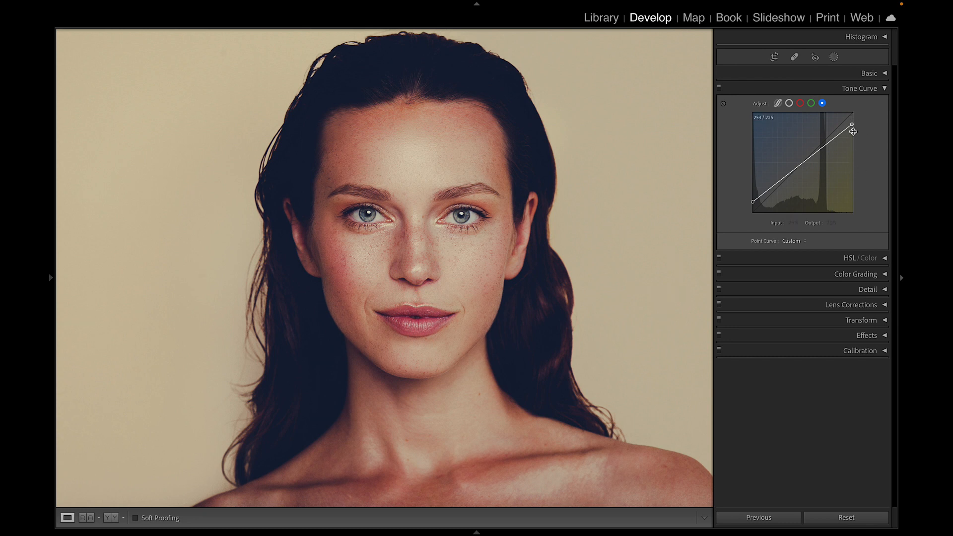
pyautogui.click(779, 104)
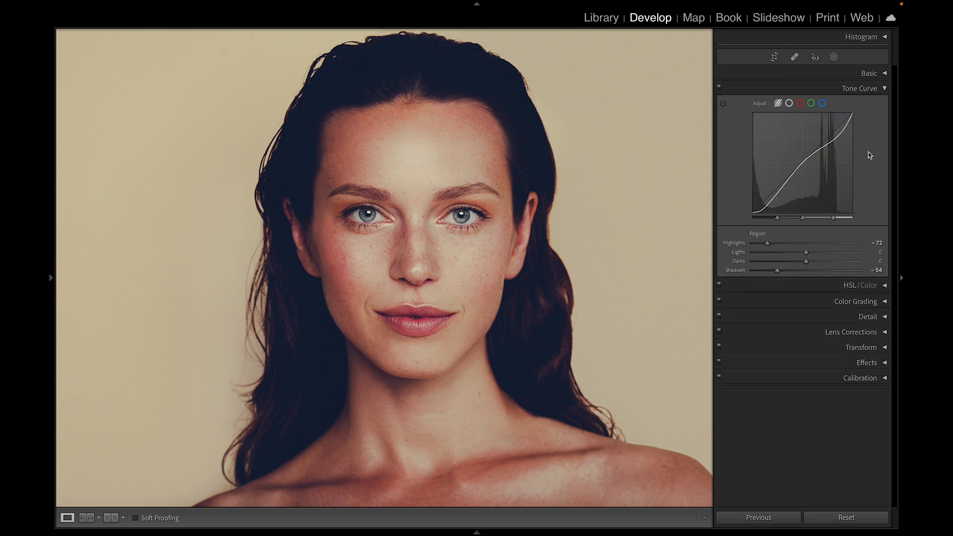
pyautogui.click(724, 104)
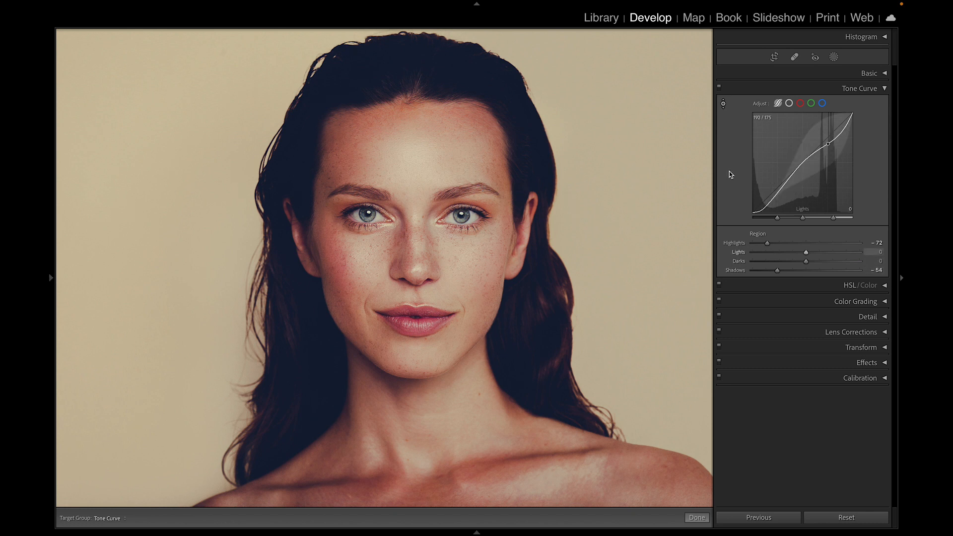
pyautogui.click(724, 104)
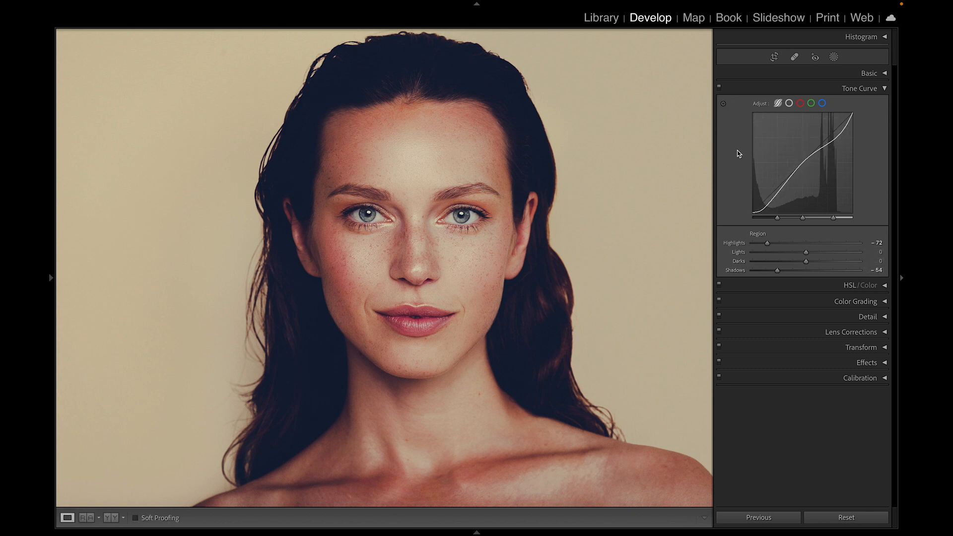